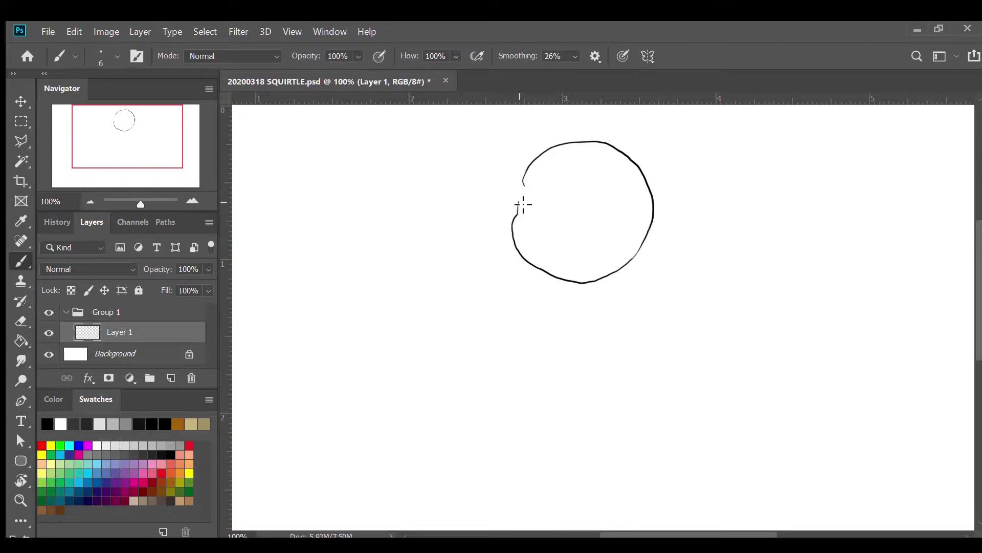
Draw Squirtle's two oval eye outlines, the far one bridging the gap in the head outline and the larger near one inside the face
{"action": "left_click_drag", "start_coordinate": [527, 196], "coordinate": [529, 193]}
{"action": "mouse_move", "coordinate": [533, 185]}
{"action": "left_mouse_down"}
{"action": "mouse_move", "coordinate": [540, 215]}
{"action": "mouse_move", "coordinate": [532, 223]}
{"action": "mouse_move", "coordinate": [521, 214]}
{"action": "left_mouse_up"}
{"action": "mouse_move", "coordinate": [581, 207]}
{"action": "left_mouse_down"}
{"action": "mouse_move", "coordinate": [594, 176]}
{"action": "mouse_move", "coordinate": [603, 181]}
{"action": "mouse_move", "coordinate": [613, 203]}
{"action": "mouse_move", "coordinate": [604, 219]}
{"action": "mouse_move", "coordinate": [577, 214]}
{"action": "left_mouse_up"}
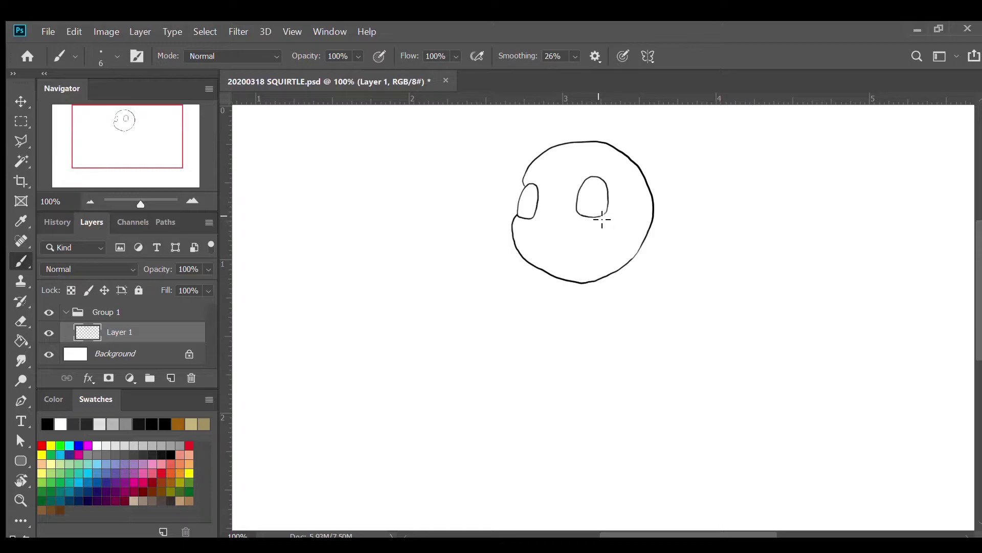
Draw the near eye's inner details: a curved iris line, a small round highlight and a solid black pupil
{"action": "left_click_drag", "start_coordinate": [600, 215], "coordinate": [604, 185]}
{"action": "left_click_drag", "start_coordinate": [594, 193], "coordinate": [587, 211]}
{"action": "key", "text": "ctrl+z"}
{"action": "key", "text": "ctrl+z"}
{"action": "key", "text": "ctrl+shift+z"}
{"action": "key", "text": "ctrl+shift+z"}
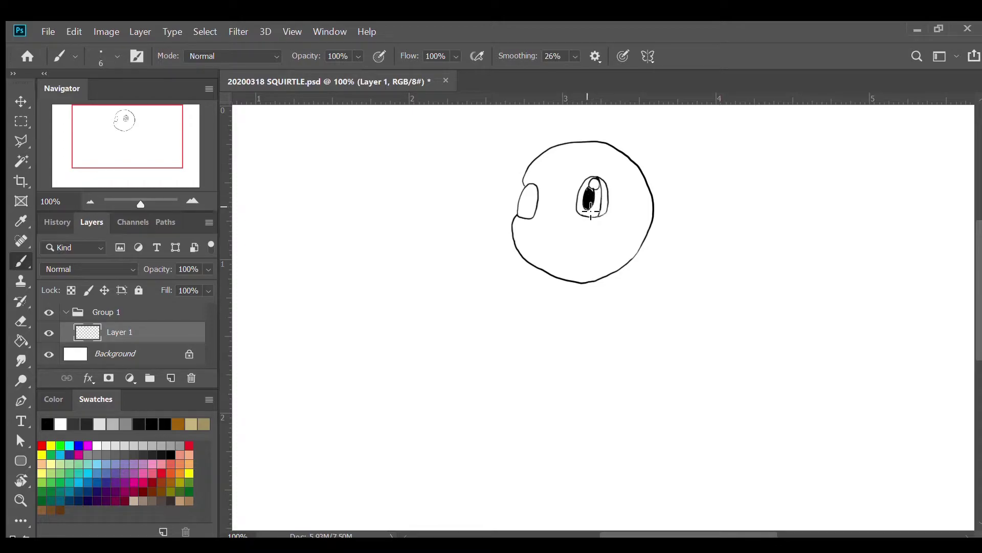
{"action": "left_click_drag", "start_coordinate": [599, 185], "coordinate": [597, 198]}
Add a small highlight and a solid black pupil inside the far eye
{"action": "left_click_drag", "start_coordinate": [530, 193], "coordinate": [541, 198]}
{"action": "mouse_move", "coordinate": [534, 190]}
{"action": "left_mouse_down"}
{"action": "mouse_move", "coordinate": [531, 214]}
{"action": "mouse_move", "coordinate": [533, 204]}
{"action": "left_mouse_up"}
{"action": "left_click_drag", "start_coordinate": [532, 204], "coordinate": [529, 200]}
Draw a wavy mouth line from the face's front edge, dipping to a point and curving up into the cheek
{"action": "left_click_drag", "start_coordinate": [512, 233], "coordinate": [521, 235]}
{"action": "left_click_drag", "start_coordinate": [521, 236], "coordinate": [540, 241]}
{"action": "left_click_drag", "start_coordinate": [540, 242], "coordinate": [560, 234]}
{"action": "mouse_move", "coordinate": [558, 234]}
{"action": "left_mouse_down"}
{"action": "mouse_move", "coordinate": [607, 237]}
{"action": "mouse_move", "coordinate": [618, 228]}
{"action": "left_mouse_up"}
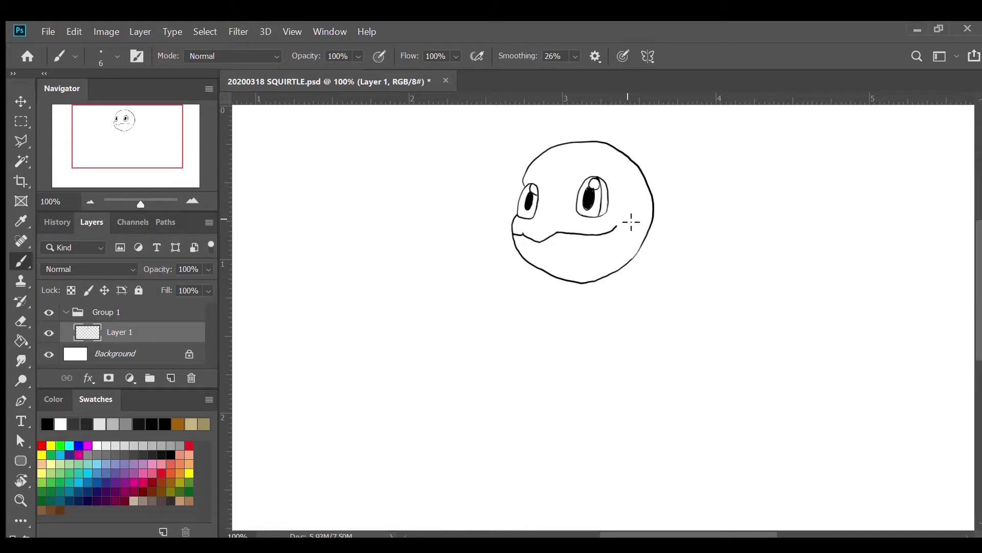
Mark the nostrils above the mouth and add a short brow stroke above each eye
{"action": "left_click", "coordinate": [529, 226]}
{"action": "left_click_drag", "start_coordinate": [576, 177], "coordinate": [583, 168]}
{"action": "left_click_drag", "start_coordinate": [542, 174], "coordinate": [541, 182]}
Draw the curved belly outline below the head, and the near arm hanging from the shoulder with its pointed fingers
{"action": "mouse_move", "coordinate": [548, 274]}
{"action": "left_mouse_down"}
{"action": "mouse_move", "coordinate": [527, 337]}
{"action": "mouse_move", "coordinate": [538, 386]}
{"action": "mouse_move", "coordinate": [578, 425]}
{"action": "mouse_move", "coordinate": [627, 421]}
{"action": "left_mouse_up"}
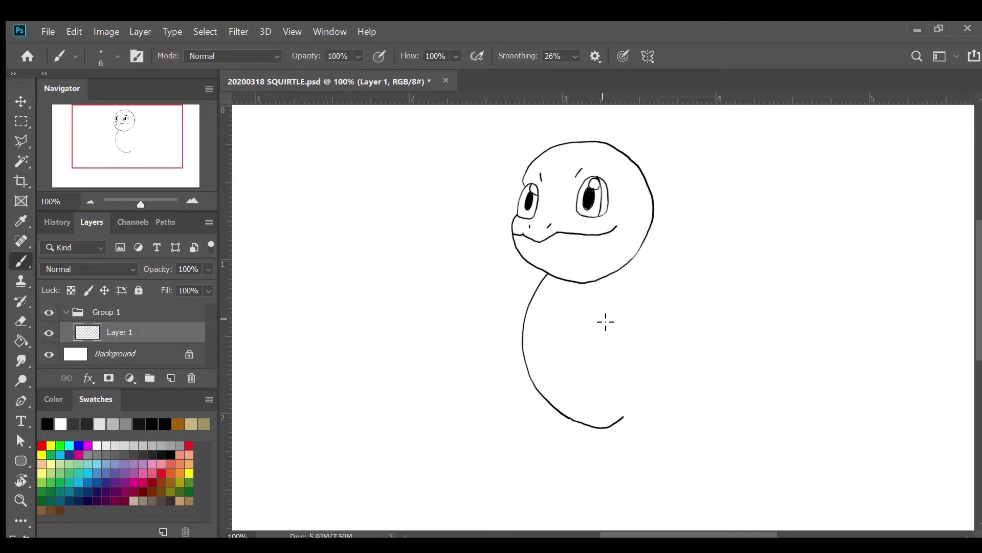
{"action": "mouse_move", "coordinate": [601, 320]}
{"action": "left_mouse_down"}
{"action": "mouse_move", "coordinate": [625, 275]}
{"action": "mouse_move", "coordinate": [652, 264]}
{"action": "mouse_move", "coordinate": [666, 281]}
{"action": "mouse_move", "coordinate": [637, 340]}
{"action": "left_mouse_up"}
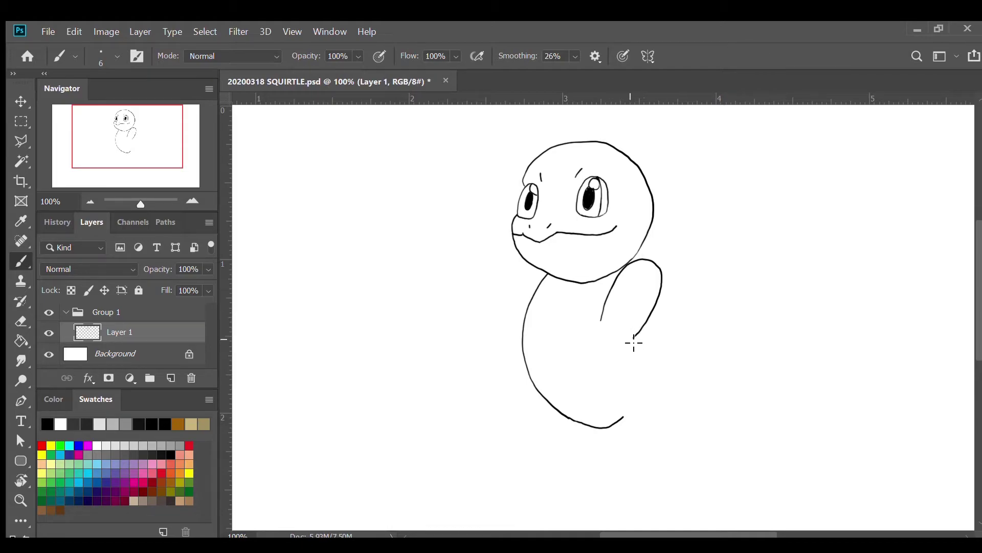
{"action": "left_click_drag", "start_coordinate": [632, 342], "coordinate": [604, 338]}
{"action": "left_click_drag", "start_coordinate": [601, 335], "coordinate": [592, 337]}
{"action": "mouse_move", "coordinate": [595, 341]}
{"action": "left_mouse_down"}
{"action": "mouse_move", "coordinate": [598, 333]}
{"action": "mouse_move", "coordinate": [589, 338]}
{"action": "left_mouse_up"}
{"action": "mouse_move", "coordinate": [615, 318]}
{"action": "left_mouse_down"}
{"action": "mouse_move", "coordinate": [619, 309]}
{"action": "mouse_move", "coordinate": [629, 316]}
{"action": "left_mouse_up"}
{"action": "mouse_move", "coordinate": [631, 317]}
{"action": "left_mouse_down"}
{"action": "mouse_move", "coordinate": [644, 312]}
{"action": "mouse_move", "coordinate": [646, 325]}
{"action": "left_mouse_up"}
Draw the far arm reaching outward from below the chin, with a pointed hand and a finger line inside it
{"action": "left_click_drag", "start_coordinate": [542, 273], "coordinate": [493, 312]}
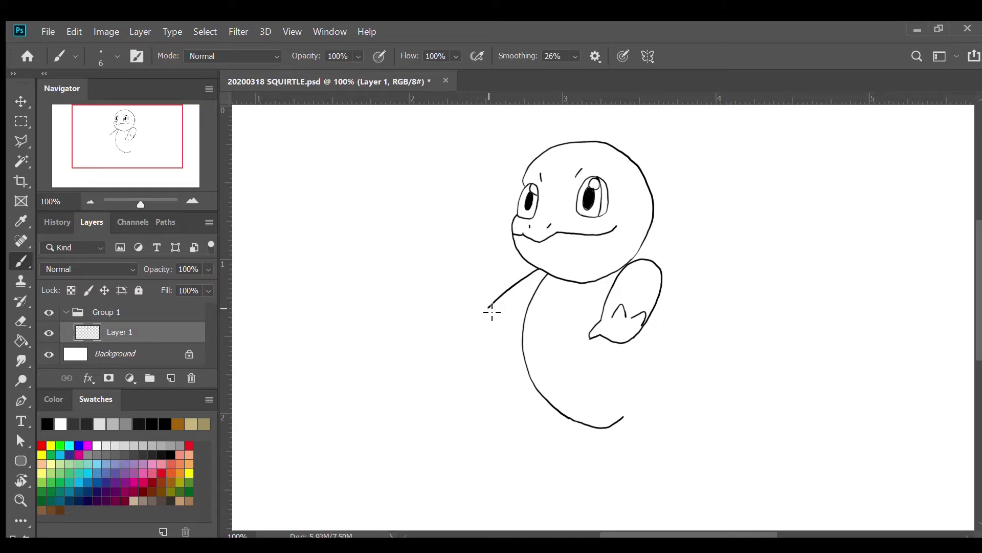
{"action": "left_click_drag", "start_coordinate": [493, 312], "coordinate": [469, 317]}
{"action": "left_click_drag", "start_coordinate": [473, 338], "coordinate": [471, 345]}
{"action": "left_click_drag", "start_coordinate": [470, 345], "coordinate": [525, 332]}
{"action": "left_click_drag", "start_coordinate": [486, 316], "coordinate": [498, 326]}
Draw the near leg with a rounded thigh at the belly's lower end and a foot with pointed toes
{"action": "mouse_move", "coordinate": [646, 468]}
{"action": "left_mouse_down"}
{"action": "mouse_move", "coordinate": [628, 408]}
{"action": "mouse_move", "coordinate": [654, 375]}
{"action": "mouse_move", "coordinate": [681, 391]}
{"action": "mouse_move", "coordinate": [696, 444]}
{"action": "left_mouse_up"}
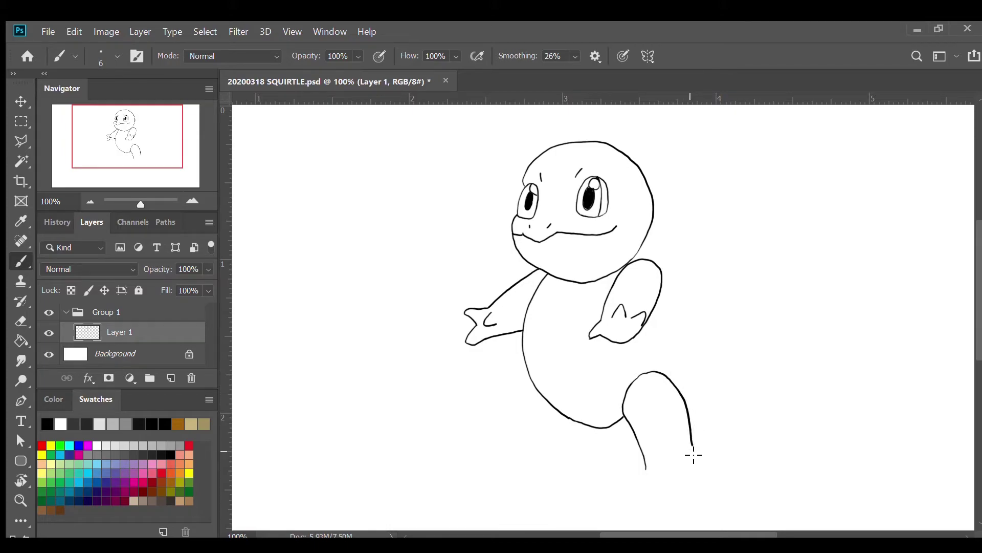
{"action": "left_click_drag", "start_coordinate": [696, 446], "coordinate": [705, 469]}
{"action": "left_click_drag", "start_coordinate": [645, 468], "coordinate": [660, 467]}
{"action": "mouse_move", "coordinate": [663, 472]}
{"action": "left_mouse_down"}
{"action": "mouse_move", "coordinate": [683, 479]}
{"action": "mouse_move", "coordinate": [713, 468]}
{"action": "left_mouse_up"}
Draw the far leg below the belly, finishing it with a foot with pointed toes
{"action": "mouse_move", "coordinate": [531, 380]}
{"action": "left_mouse_down"}
{"action": "mouse_move", "coordinate": [511, 411]}
{"action": "mouse_move", "coordinate": [514, 458]}
{"action": "left_mouse_up"}
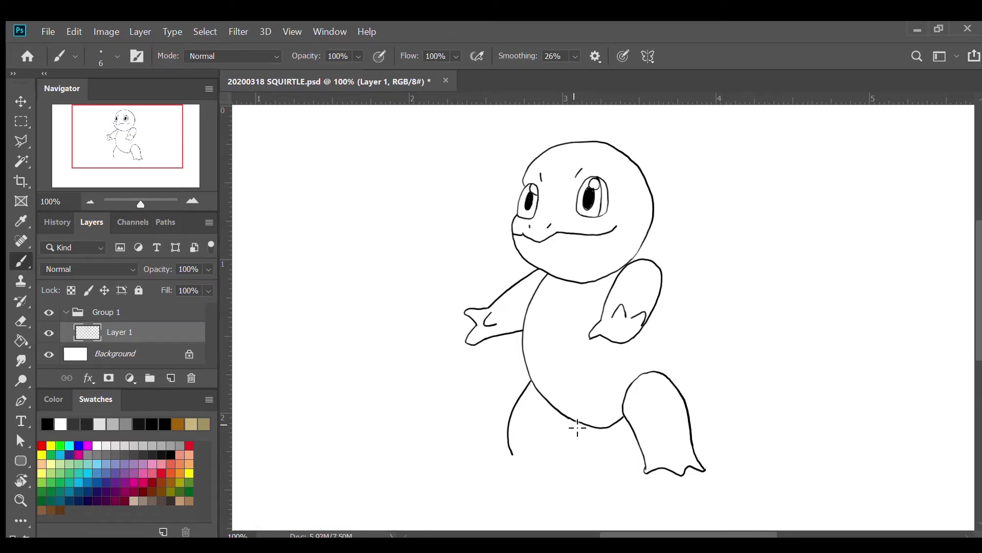
{"action": "left_click_drag", "start_coordinate": [580, 426], "coordinate": [565, 468]}
{"action": "left_click_drag", "start_coordinate": [561, 474], "coordinate": [517, 493]}
{"action": "left_click_drag", "start_coordinate": [516, 487], "coordinate": [524, 476]}
{"action": "mouse_move", "coordinate": [519, 486]}
{"action": "left_mouse_down"}
{"action": "mouse_move", "coordinate": [500, 492]}
{"action": "mouse_move", "coordinate": [509, 473]}
{"action": "mouse_move", "coordinate": [498, 485]}
{"action": "mouse_move", "coordinate": [496, 473]}
{"action": "mouse_move", "coordinate": [514, 463]}
{"action": "left_mouse_up"}
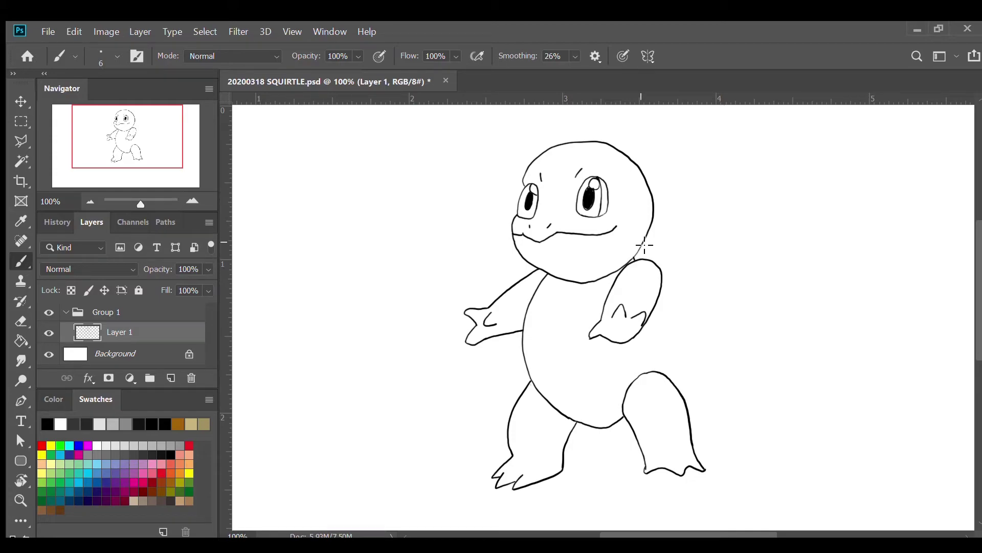
Draw the shell's rim from behind the head down to the near thigh, plus a short rim line under the belly
{"action": "left_click_drag", "start_coordinate": [653, 327], "coordinate": [659, 371]}
{"action": "left_click_drag", "start_coordinate": [651, 244], "coordinate": [655, 259]}
{"action": "mouse_move", "coordinate": [667, 277]}
{"action": "left_mouse_down"}
{"action": "mouse_move", "coordinate": [670, 365]}
{"action": "mouse_move", "coordinate": [680, 387]}
{"action": "left_mouse_up"}
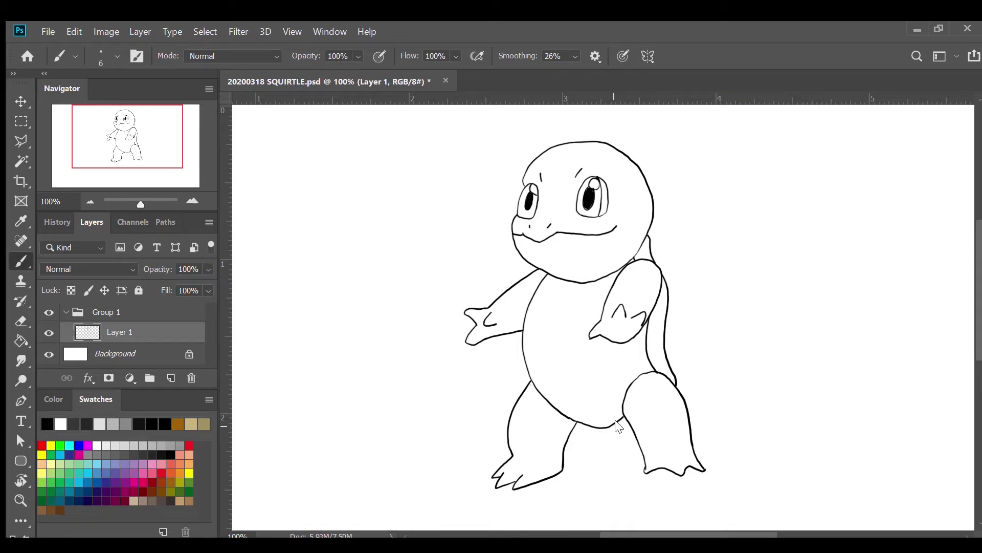
{"action": "left_click_drag", "start_coordinate": [610, 426], "coordinate": [635, 429]}
Draw the shell's curved outer back and a large rounded tail behind the near leg, curled into a spiral
{"action": "mouse_move", "coordinate": [659, 249]}
{"action": "left_mouse_down"}
{"action": "mouse_move", "coordinate": [697, 309]}
{"action": "mouse_move", "coordinate": [684, 389]}
{"action": "left_mouse_up"}
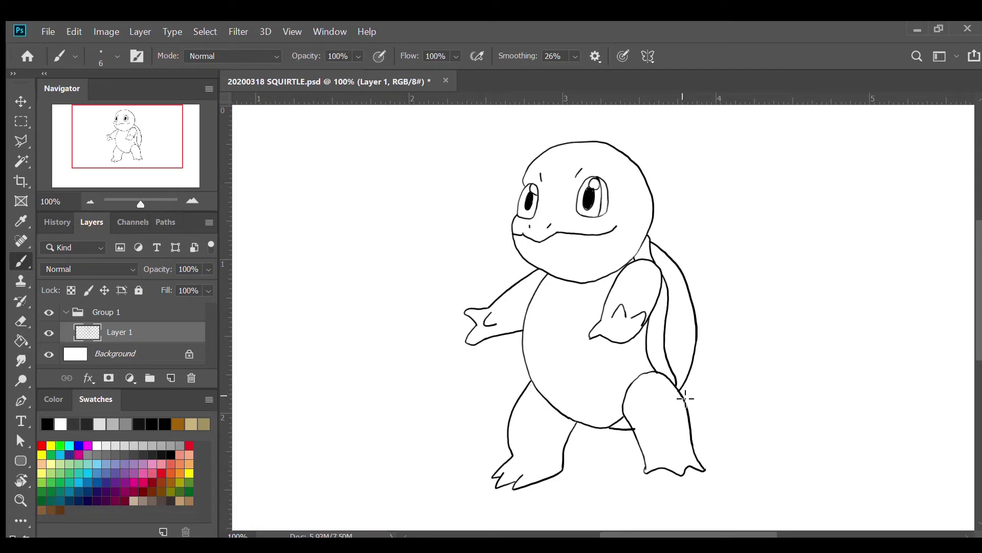
{"action": "mouse_move", "coordinate": [681, 392]}
{"action": "left_mouse_down"}
{"action": "mouse_move", "coordinate": [748, 365]}
{"action": "mouse_move", "coordinate": [778, 377]}
{"action": "mouse_move", "coordinate": [792, 405]}
{"action": "mouse_move", "coordinate": [780, 432]}
{"action": "mouse_move", "coordinate": [760, 444]}
{"action": "mouse_move", "coordinate": [692, 426]}
{"action": "left_mouse_up"}
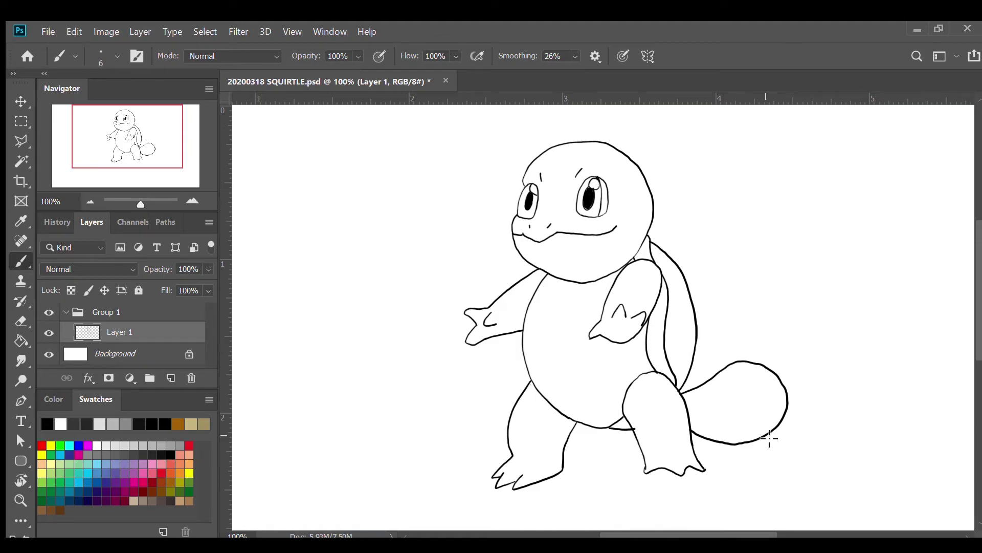
{"action": "mouse_move", "coordinate": [770, 438]}
{"action": "left_mouse_down"}
{"action": "mouse_move", "coordinate": [729, 420]}
{"action": "mouse_move", "coordinate": [733, 401]}
{"action": "mouse_move", "coordinate": [765, 394]}
{"action": "mouse_move", "coordinate": [768, 405]}
{"action": "left_mouse_up"}
Divide the belly into plates with chest, center, middle, side and lower lines, and add two segment lines across the back shell
{"action": "left_click_drag", "start_coordinate": [535, 304], "coordinate": [609, 306]}
{"action": "mouse_move", "coordinate": [567, 302]}
{"action": "left_mouse_down"}
{"action": "mouse_move", "coordinate": [566, 363]}
{"action": "mouse_move", "coordinate": [583, 389]}
{"action": "left_mouse_up"}
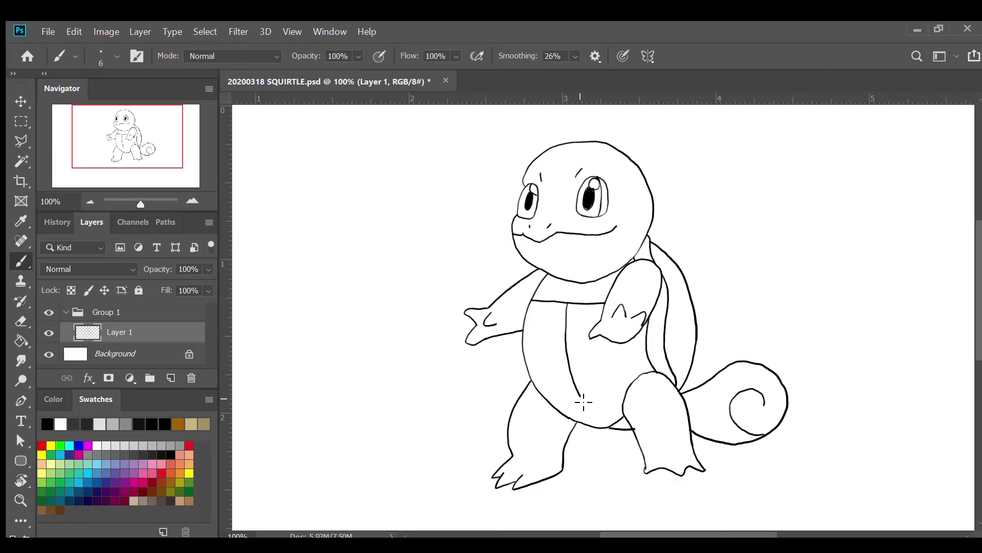
{"action": "left_click_drag", "start_coordinate": [581, 395], "coordinate": [562, 414]}
{"action": "left_click_drag", "start_coordinate": [582, 397], "coordinate": [624, 412]}
{"action": "left_click_drag", "start_coordinate": [531, 347], "coordinate": [542, 365]}
{"action": "left_click_drag", "start_coordinate": [542, 365], "coordinate": [537, 384]}
{"action": "left_click_drag", "start_coordinate": [617, 345], "coordinate": [635, 381]}
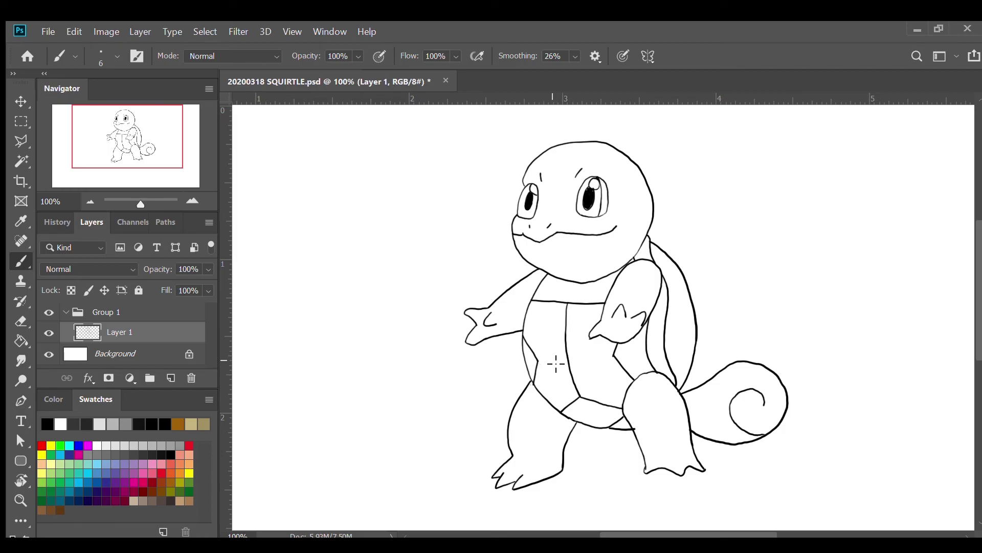
{"action": "mouse_move", "coordinate": [535, 363]}
{"action": "left_mouse_down"}
{"action": "mouse_move", "coordinate": [594, 367]}
{"action": "mouse_move", "coordinate": [620, 354]}
{"action": "left_mouse_up"}
{"action": "mouse_move", "coordinate": [659, 272]}
{"action": "left_mouse_down"}
{"action": "mouse_move", "coordinate": [667, 289]}
{"action": "mouse_move", "coordinate": [674, 279]}
{"action": "mouse_move", "coordinate": [693, 301]}
{"action": "left_mouse_up"}
{"action": "left_click_drag", "start_coordinate": [678, 375], "coordinate": [700, 335]}
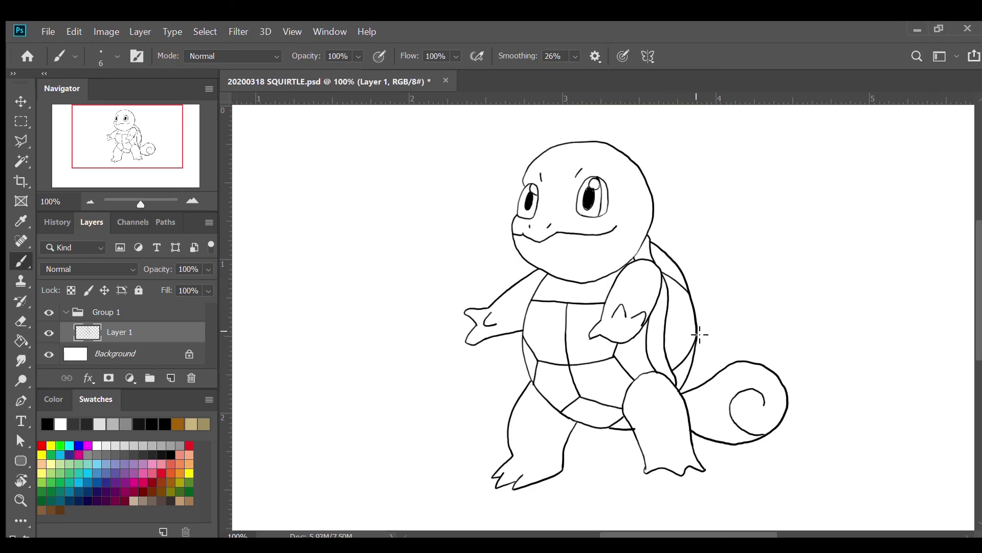